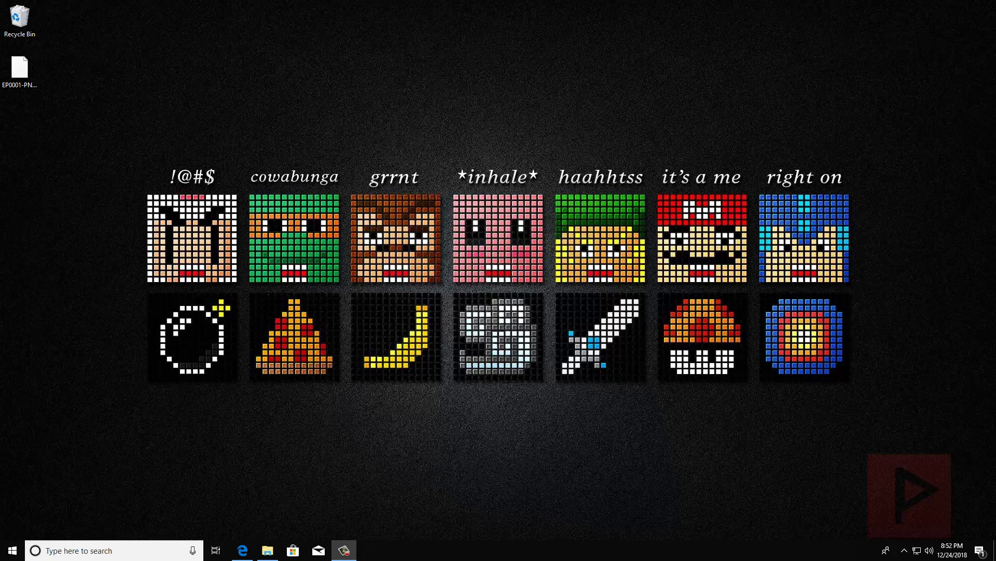
Bring up the PSX-Place PS4 NES emulator v1.01 thread and read down to its How to use steps and download links.
{"action": "left_click", "coordinate": [242, 550]}
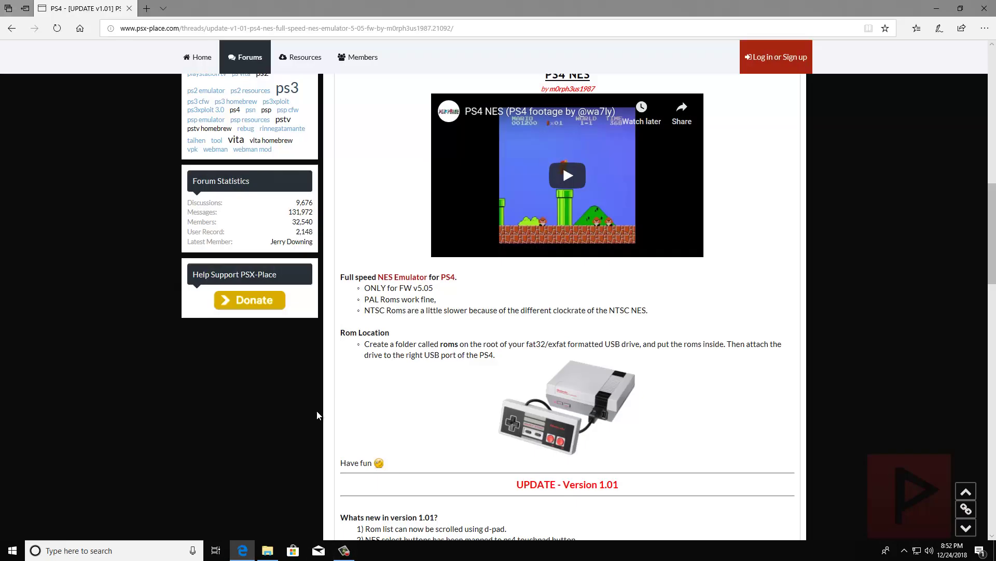
{"action": "scroll", "coordinate": [458, 326], "scroll_direction": "up", "scroll_amount": 15}
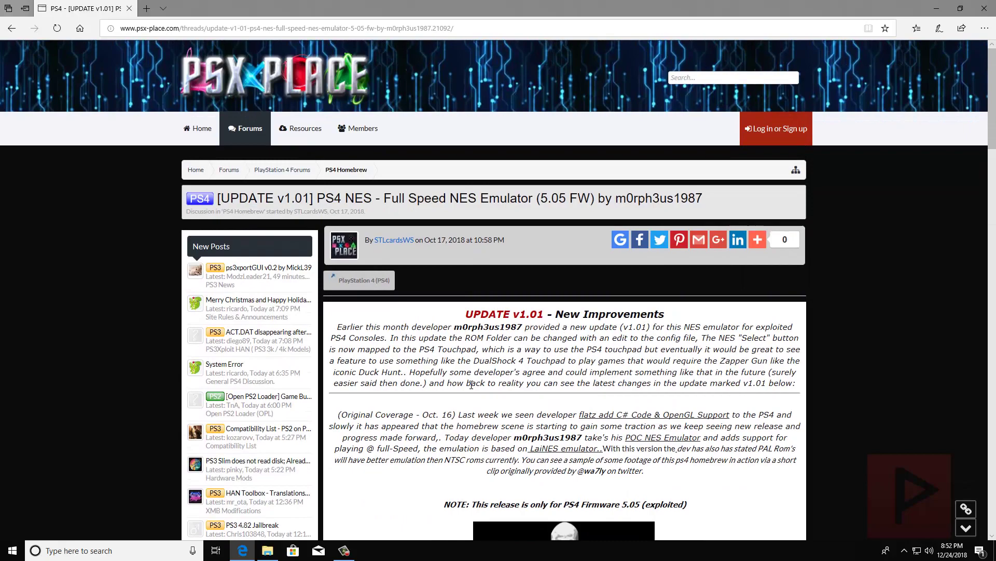
{"action": "scroll", "coordinate": [472, 385], "scroll_direction": "down", "scroll_amount": 15}
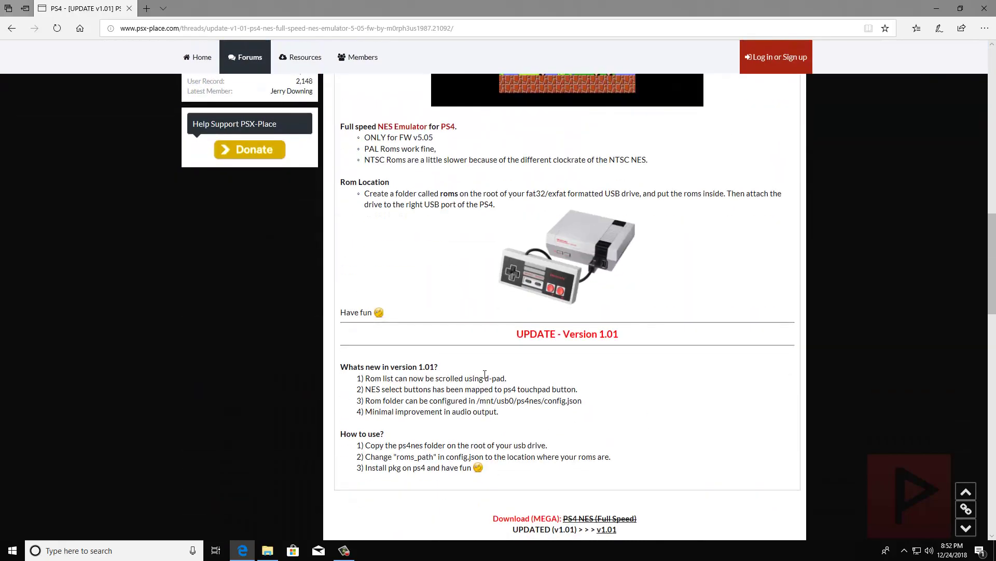
{"action": "scroll", "coordinate": [418, 314], "scroll_direction": "down", "scroll_amount": 3}
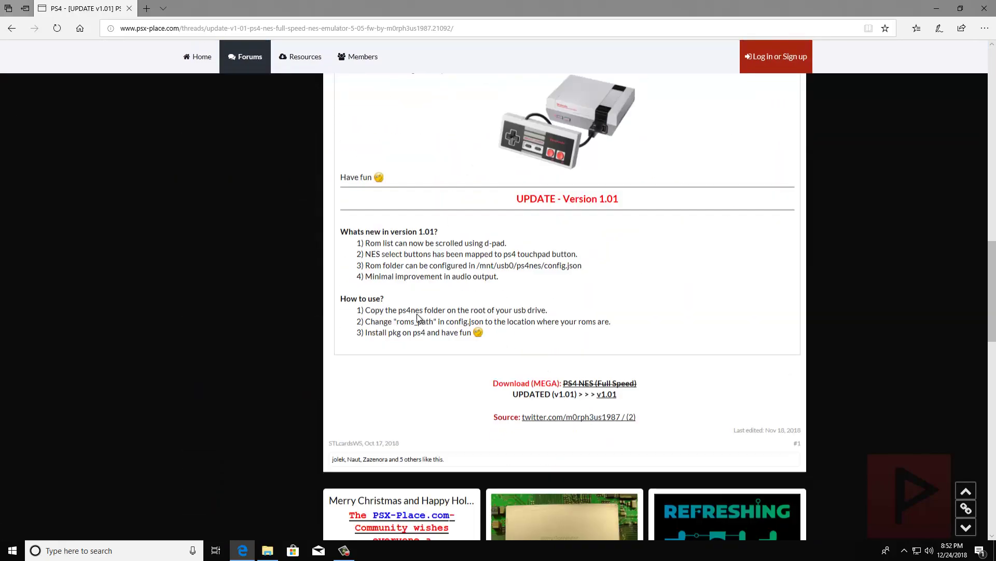
{"action": "scroll", "coordinate": [416, 316], "scroll_direction": "down", "scroll_amount": 2}
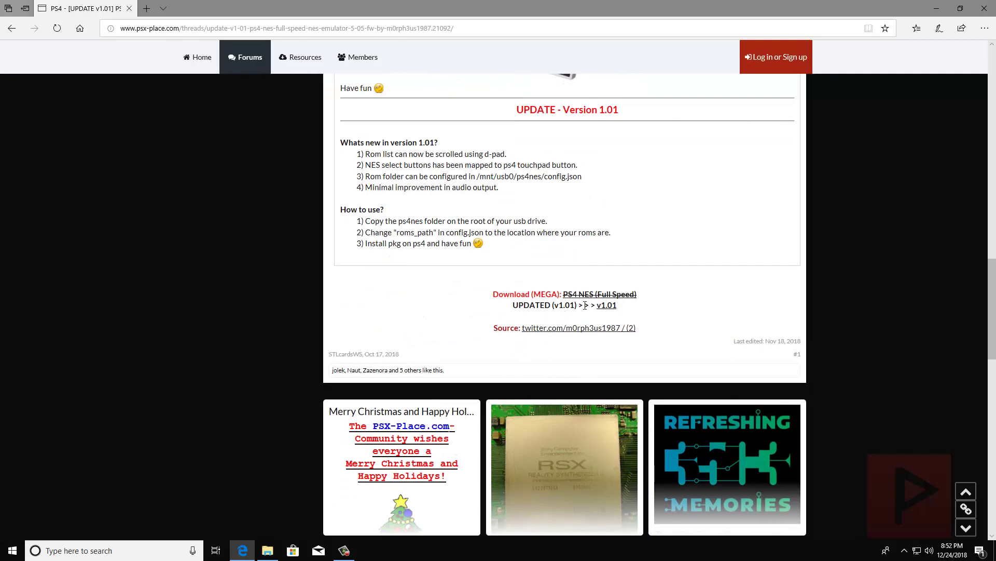
Extract the EP0001-PNES00001 archive on the desktop with 7-Zip into its own folder.
{"action": "left_click", "coordinate": [937, 8]}
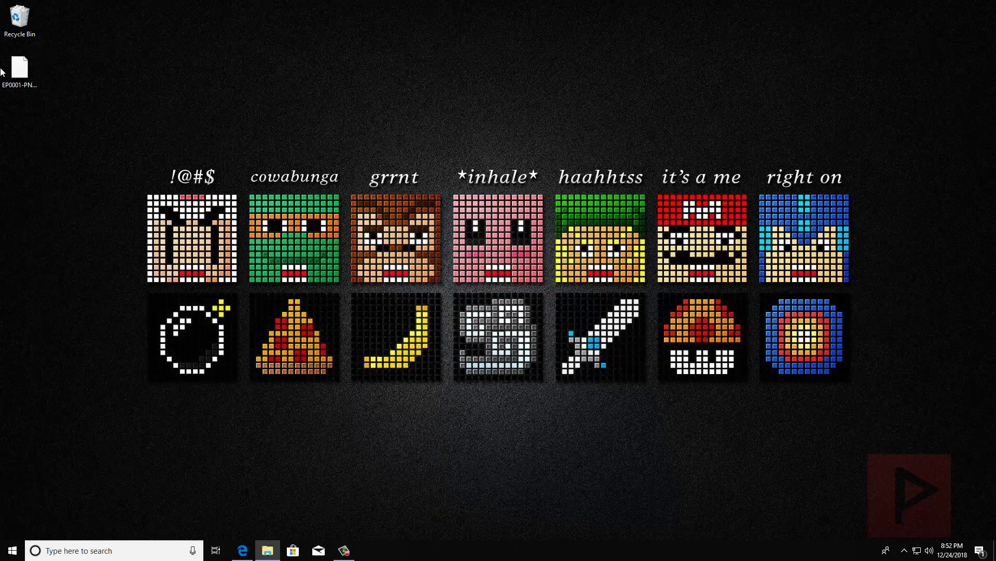
{"action": "right_click", "coordinate": [10, 69]}
{"action": "mouse_move", "coordinate": [87, 110]}
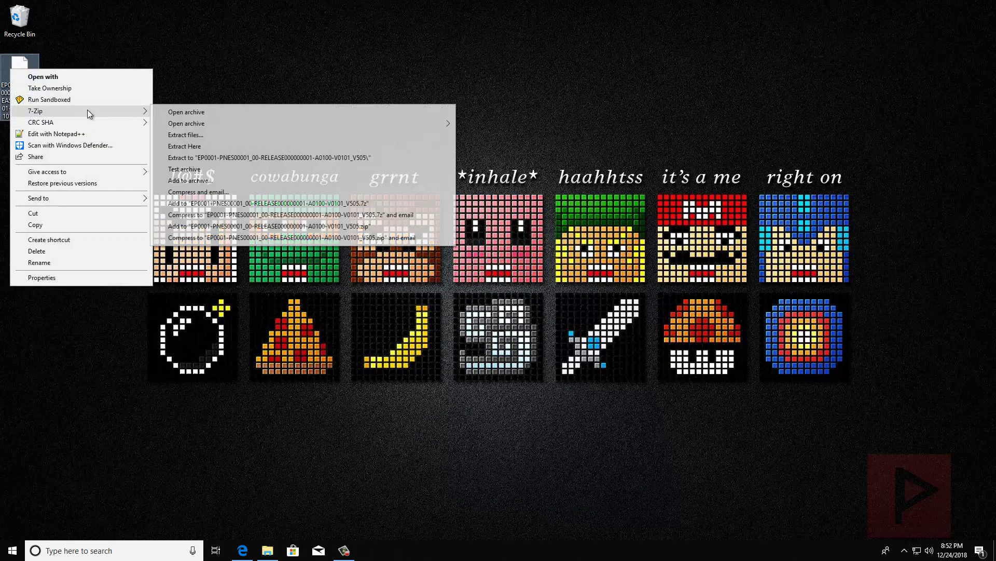
{"action": "left_click", "coordinate": [235, 157]}
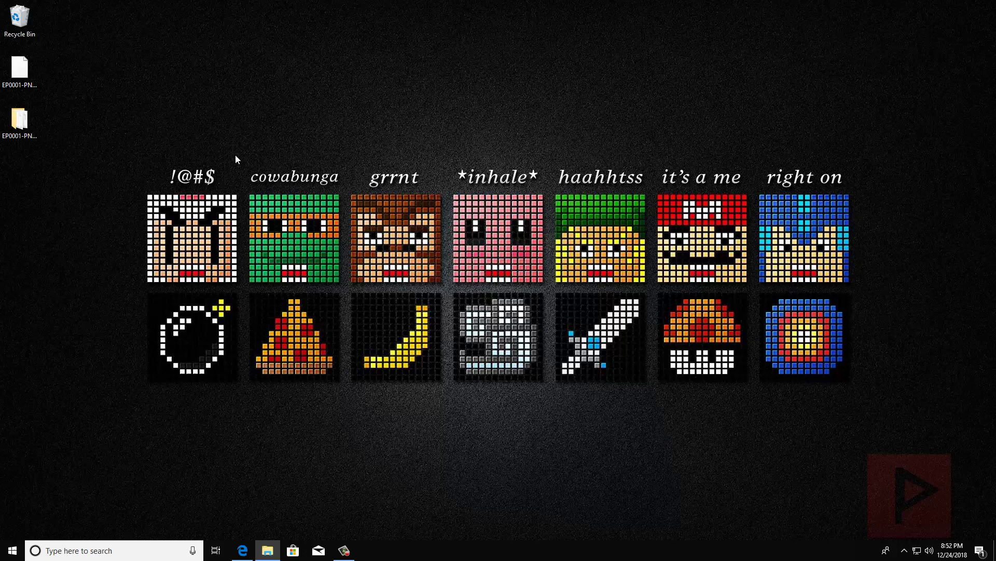
Open the extracted emulator folder and read the Readme.txt instructions.
{"action": "double_click", "coordinate": [19, 119]}
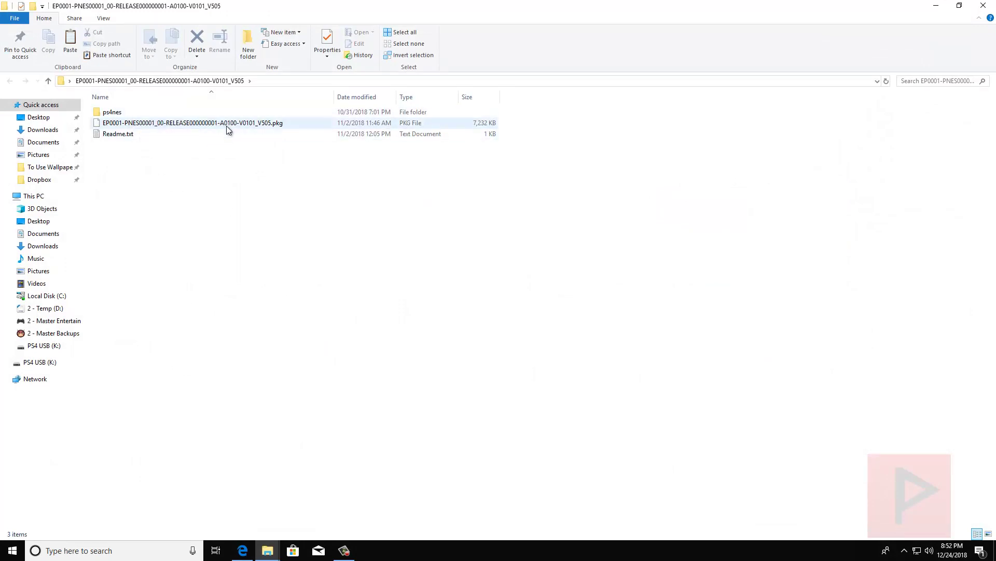
{"action": "left_click", "coordinate": [226, 124]}
{"action": "double_click", "coordinate": [141, 131]}
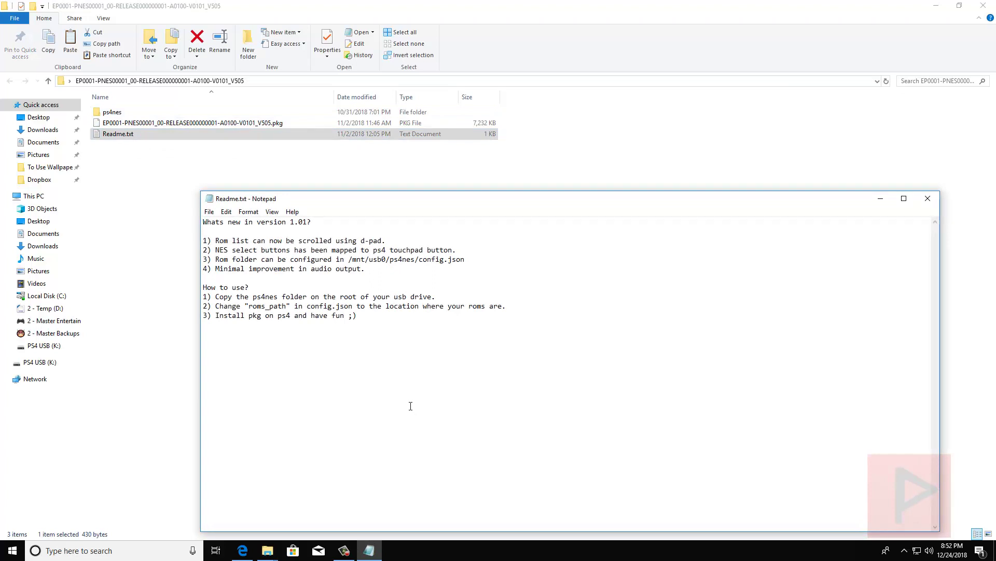
{"action": "left_click", "coordinate": [928, 199]}
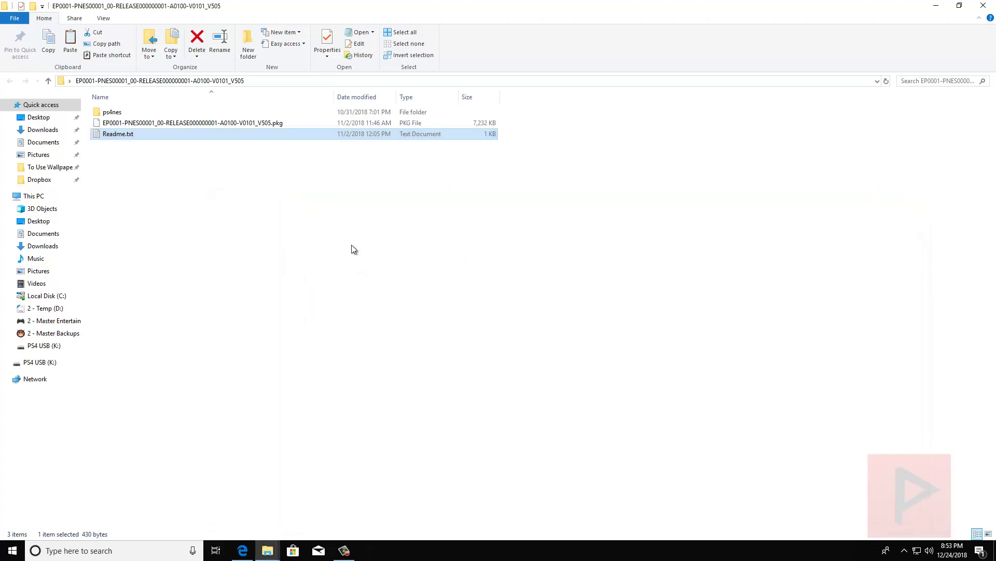
Copy the emulator .pkg file and the ps4nes folder onto the PS4 USB (K:) drive.
{"action": "left_click", "coordinate": [245, 122]}
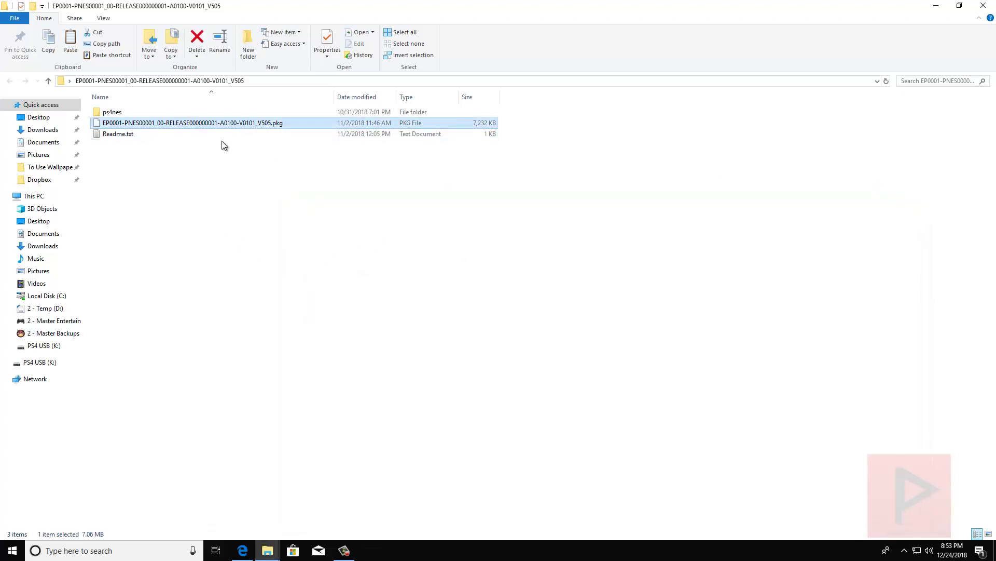
{"action": "left_click_drag", "start_coordinate": [243, 125], "coordinate": [12, 363]}
{"action": "left_click", "coordinate": [173, 112]}
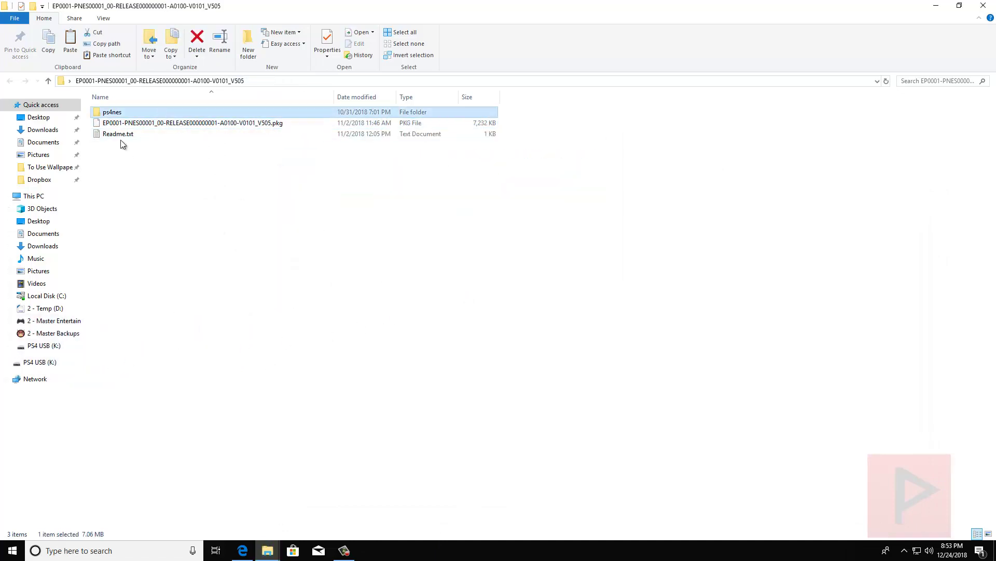
{"action": "left_click_drag", "start_coordinate": [109, 113], "coordinate": [14, 363]}
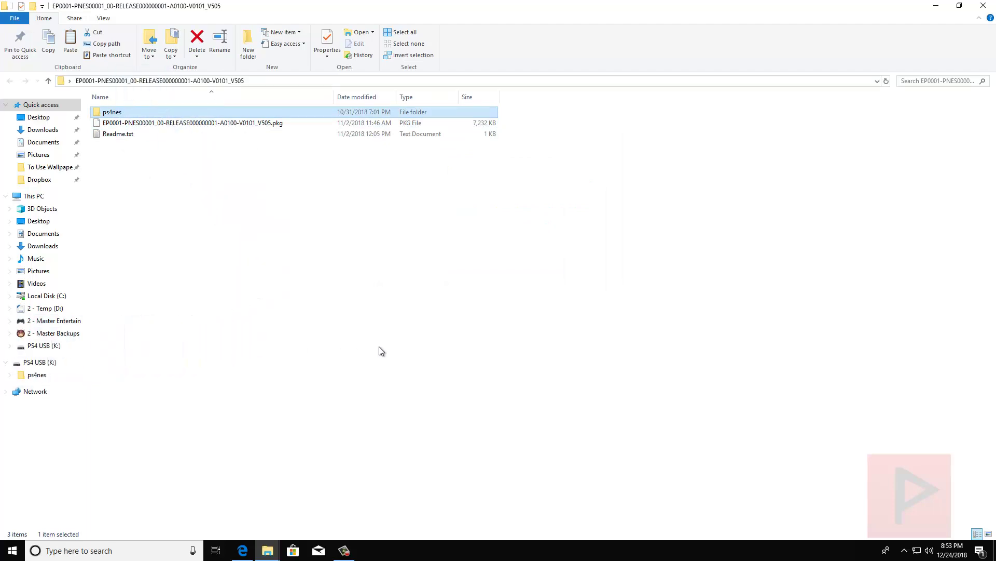
Check roms_path in ps4nes's config.json, then copy Mega Man 2 (USA).nes into the roms folder.
{"action": "left_click", "coordinate": [52, 363]}
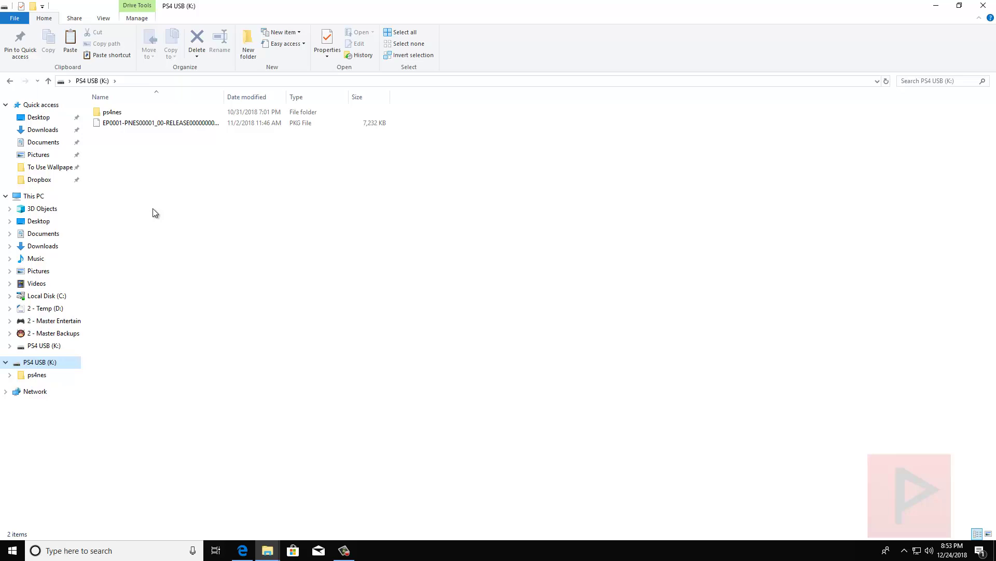
{"action": "double_click", "coordinate": [125, 112]}
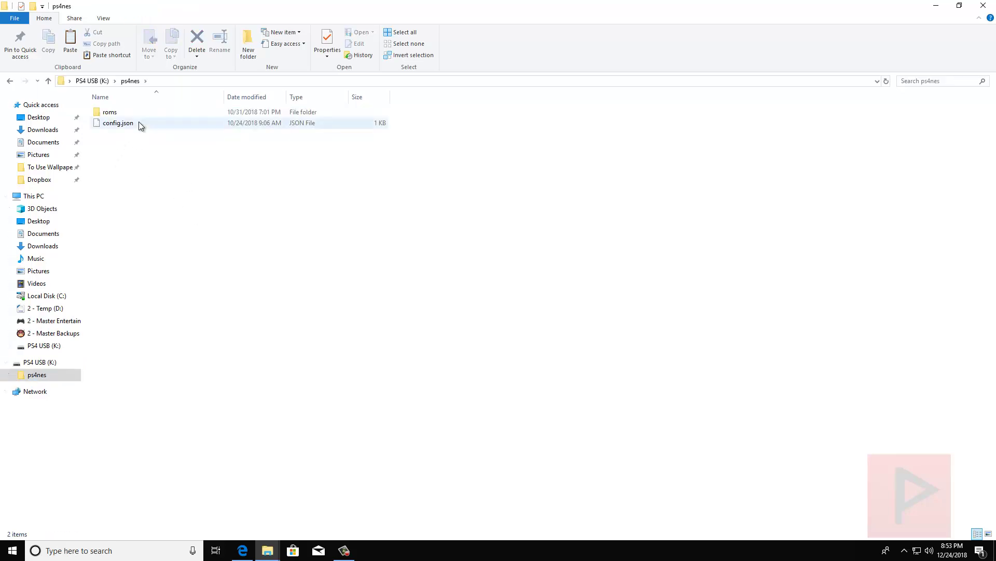
{"action": "left_click", "coordinate": [139, 123]}
{"action": "right_click", "coordinate": [139, 122]}
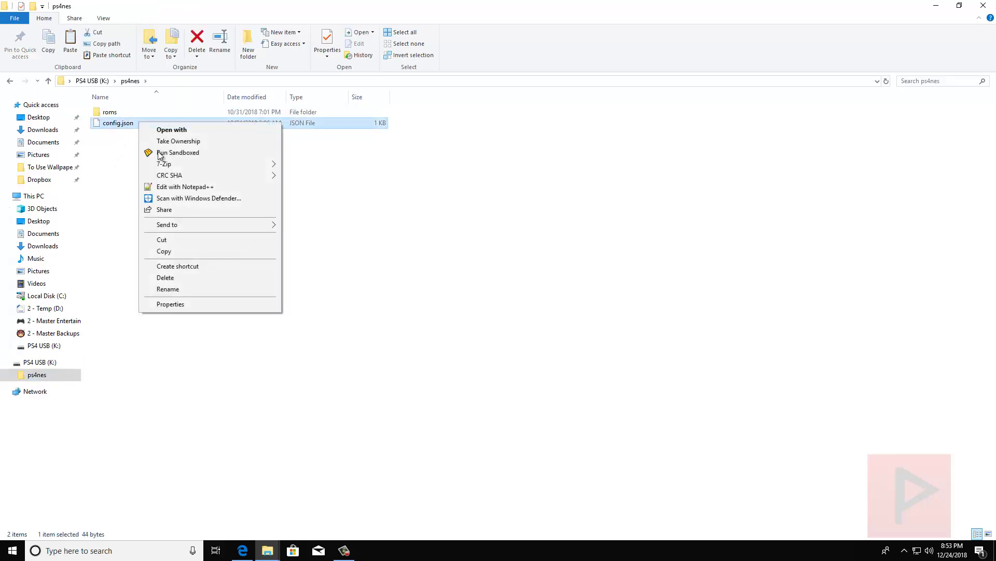
{"action": "left_click", "coordinate": [173, 187]}
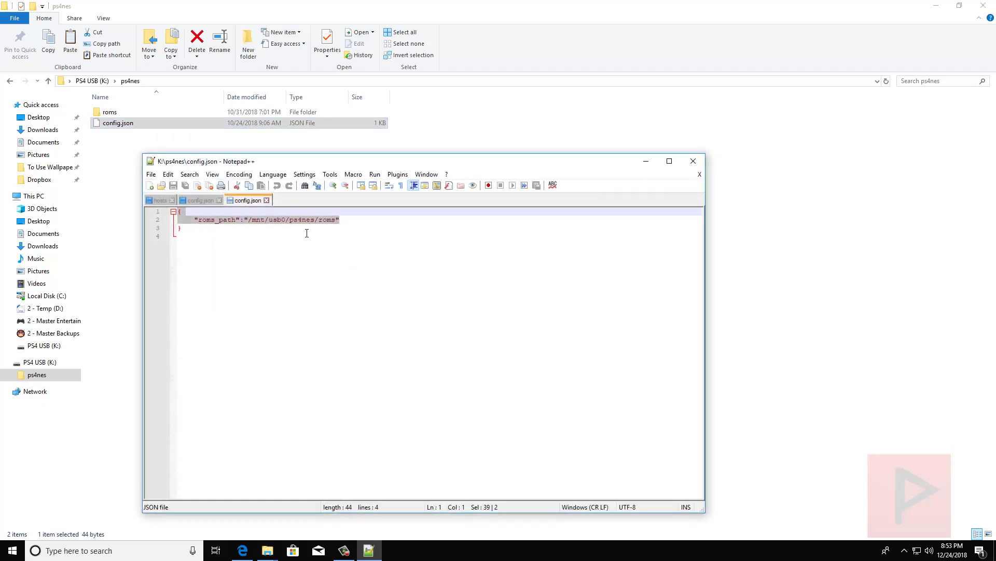
{"action": "left_click", "coordinate": [693, 161]}
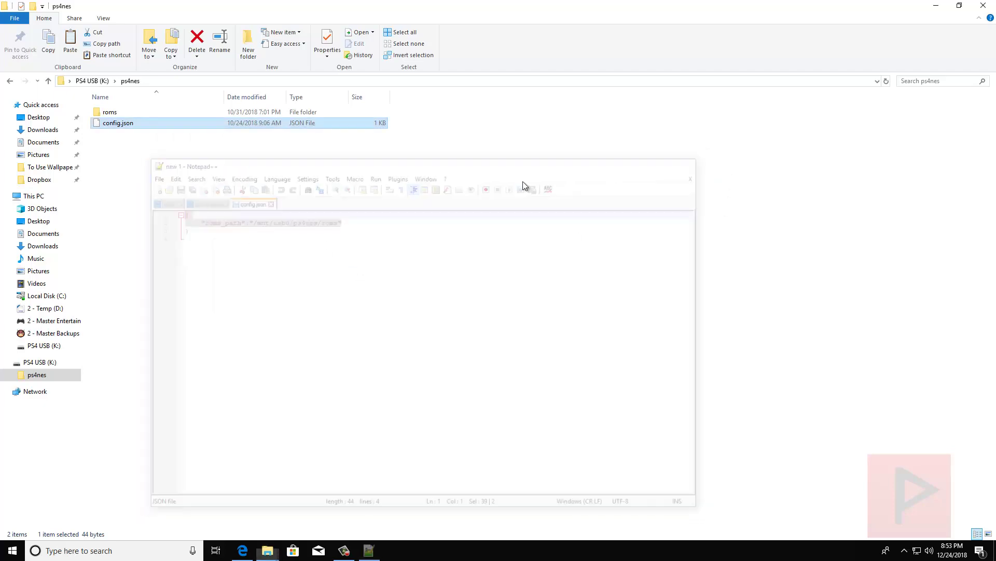
{"action": "double_click", "coordinate": [145, 112]}
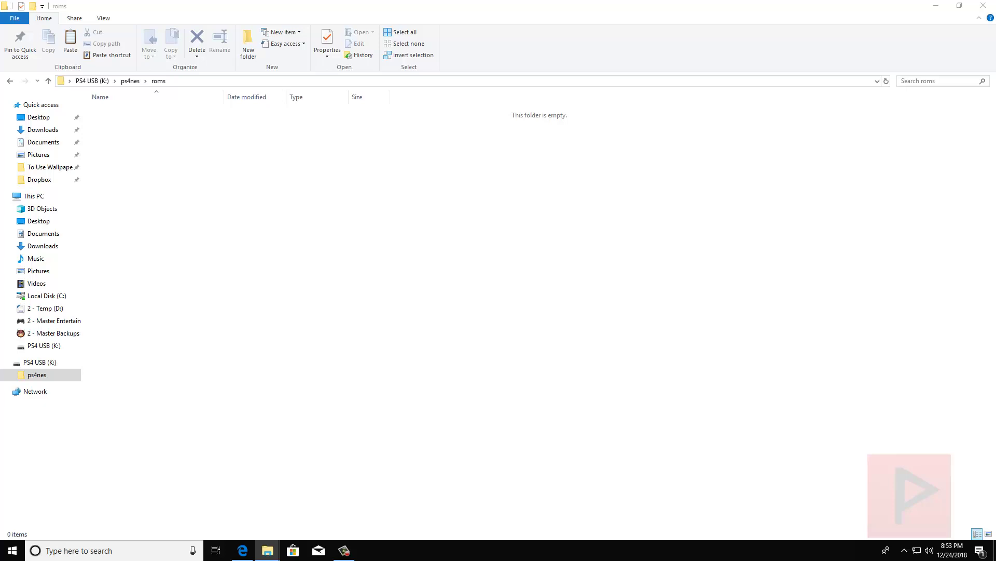
{"action": "left_click_drag", "start_coordinate": [849, 371], "coordinate": [275, 282]}
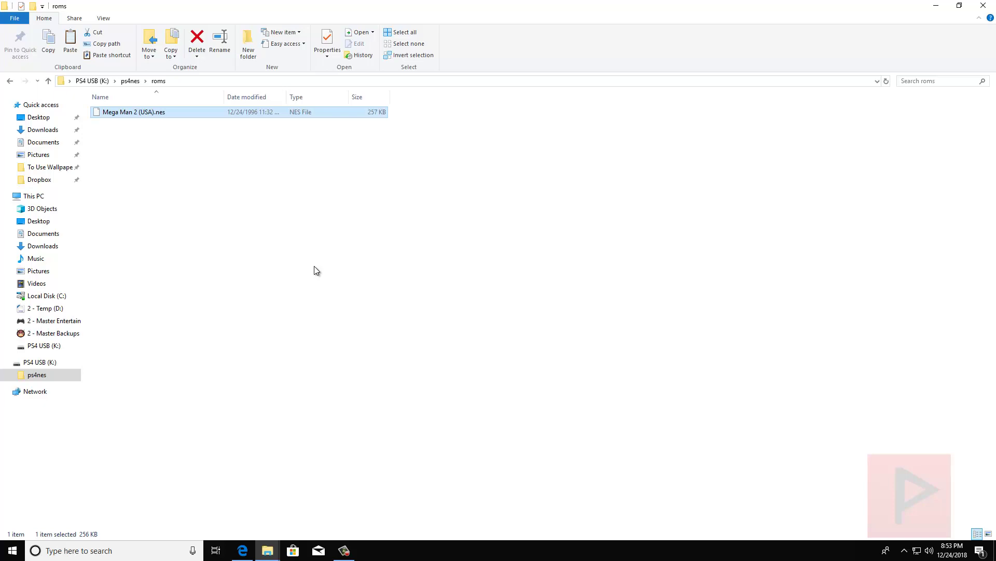
Close the roms folder window and safely eject the USB 2.0 FD drive from the system tray.
{"action": "left_click", "coordinate": [469, 246]}
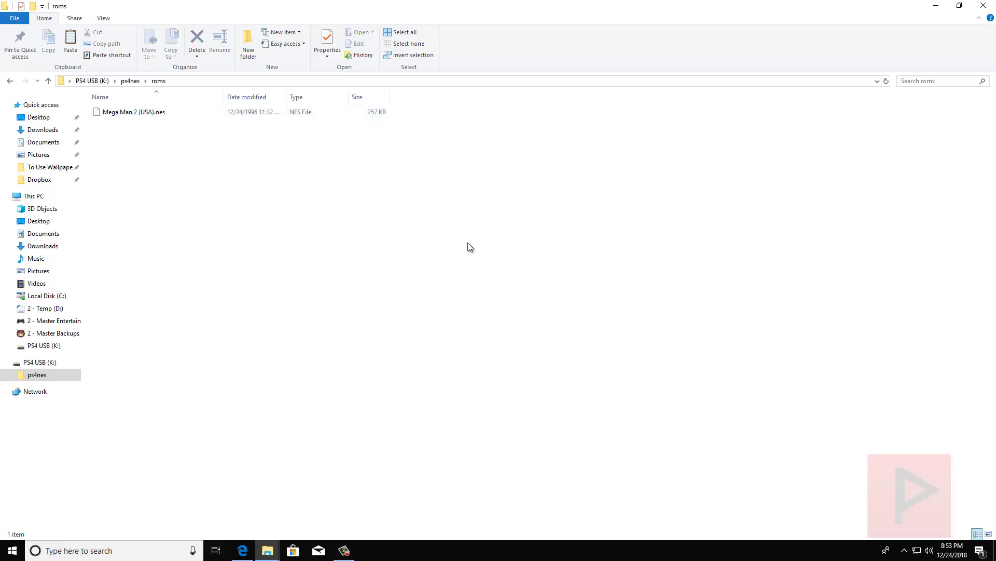
{"action": "left_click", "coordinate": [983, 5]}
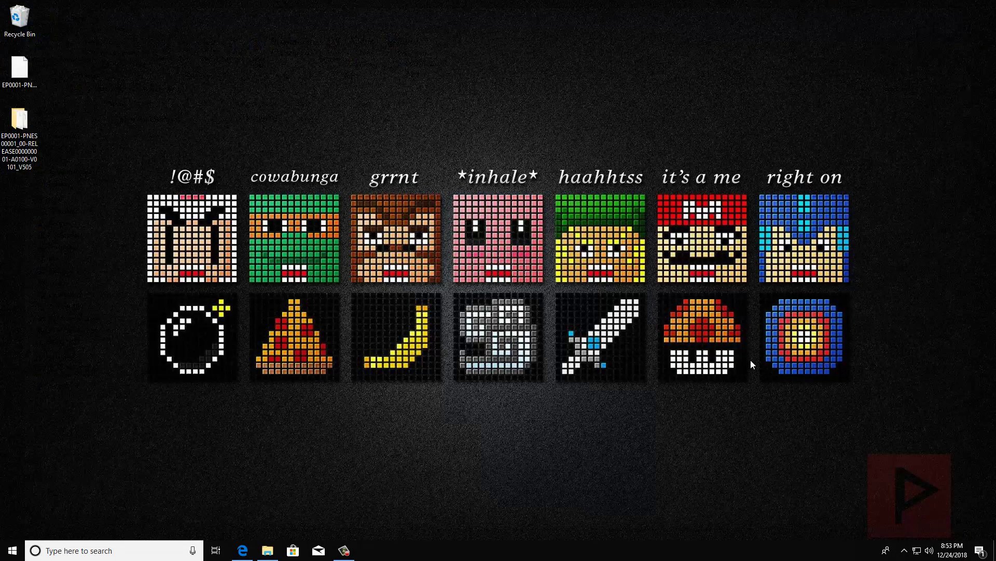
{"action": "left_click", "coordinate": [905, 551]}
{"action": "left_click", "coordinate": [875, 510]}
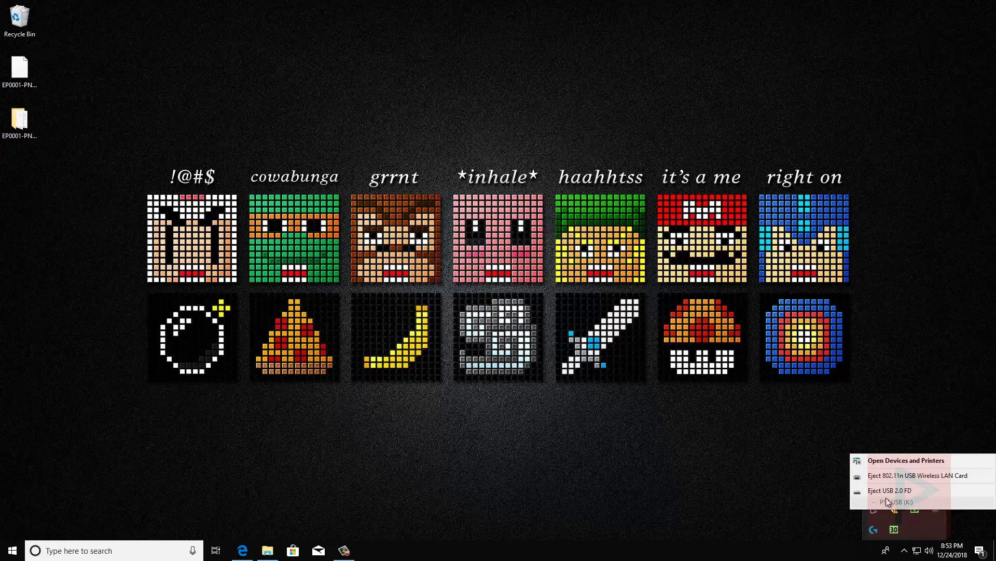
{"action": "left_click", "coordinate": [888, 501]}
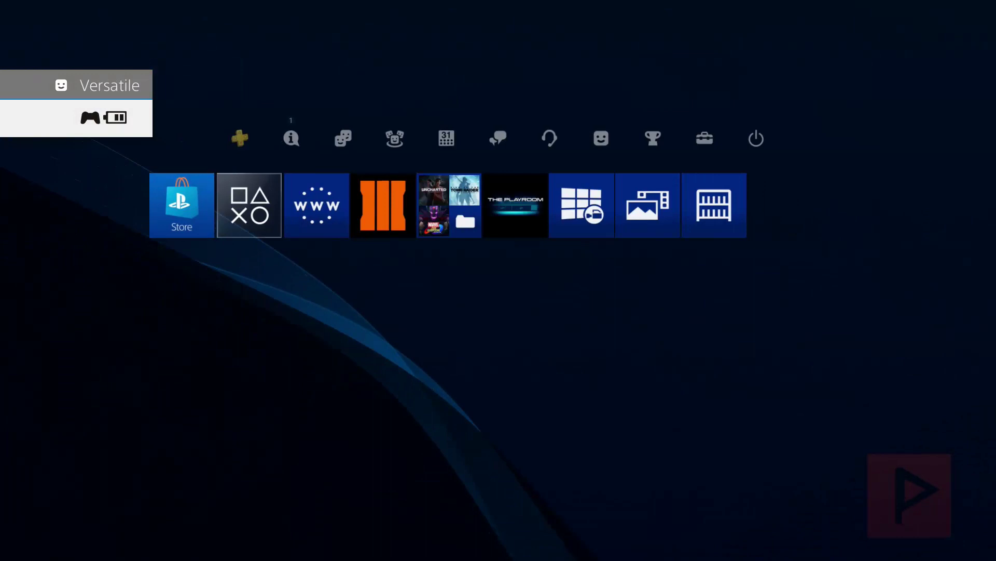
Open PS4 Settings from the home screen and select User's Guide/Helpful Info.
{"action": "key", "text": "Up"}
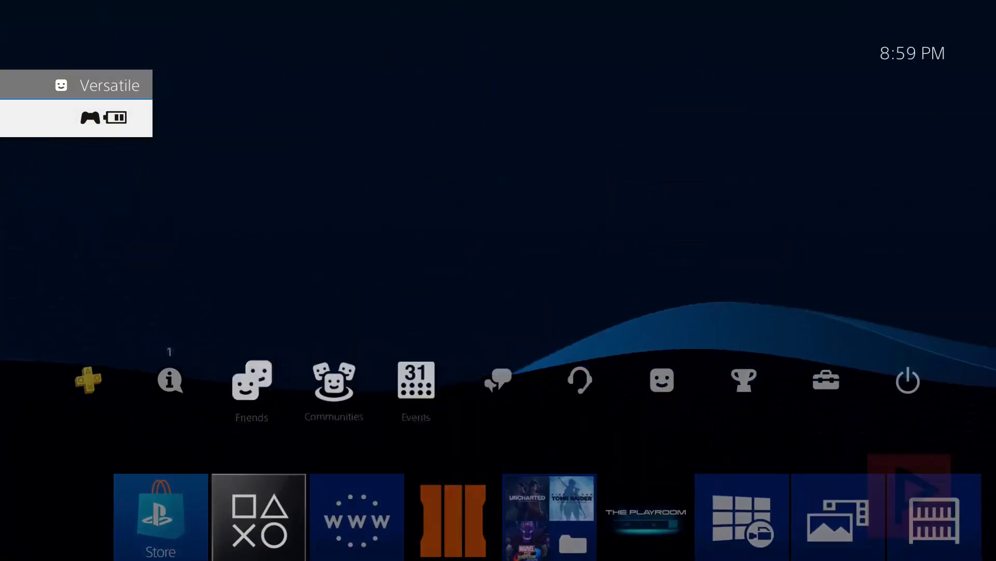
{"action": "key", "text": "Right"}
{"action": "key", "text": "Return"}
{"action": "key", "text": "Up"}
{"action": "key", "text": "Up"}
{"action": "key", "text": "Up"}
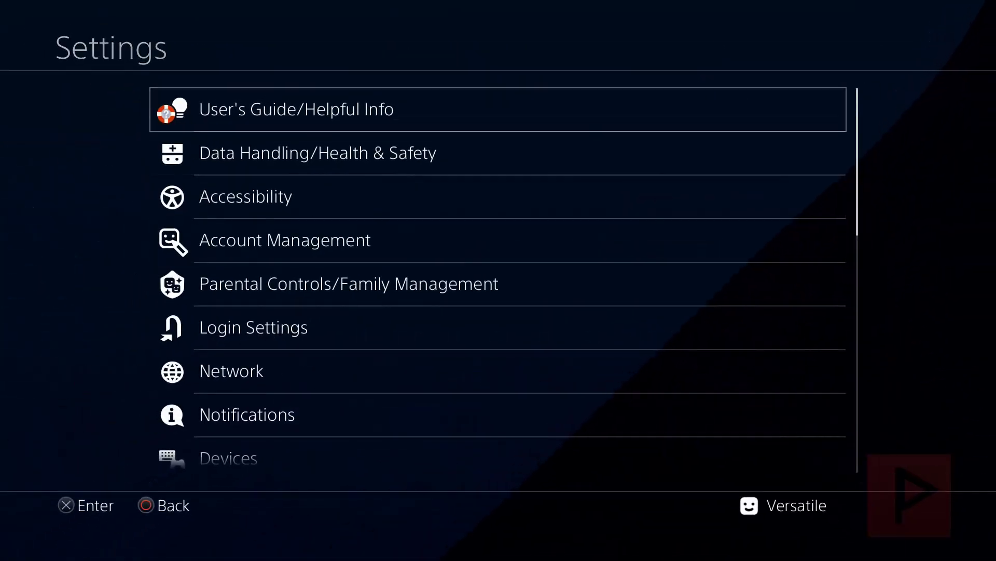
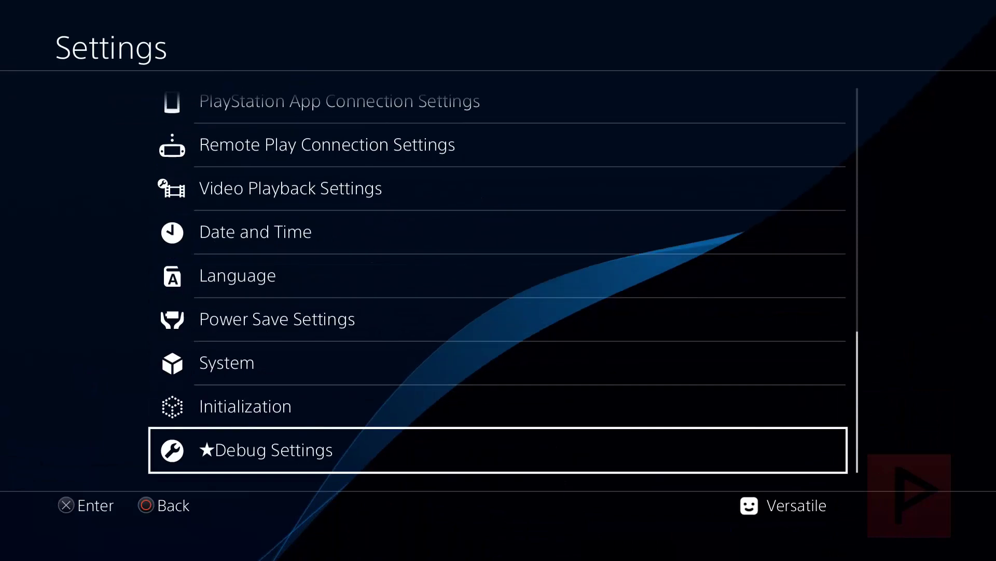
Navigate Settings > Debug Settings > Game > Package Installer to list the PS4NES .pkg file.
{"action": "key", "text": "Return"}
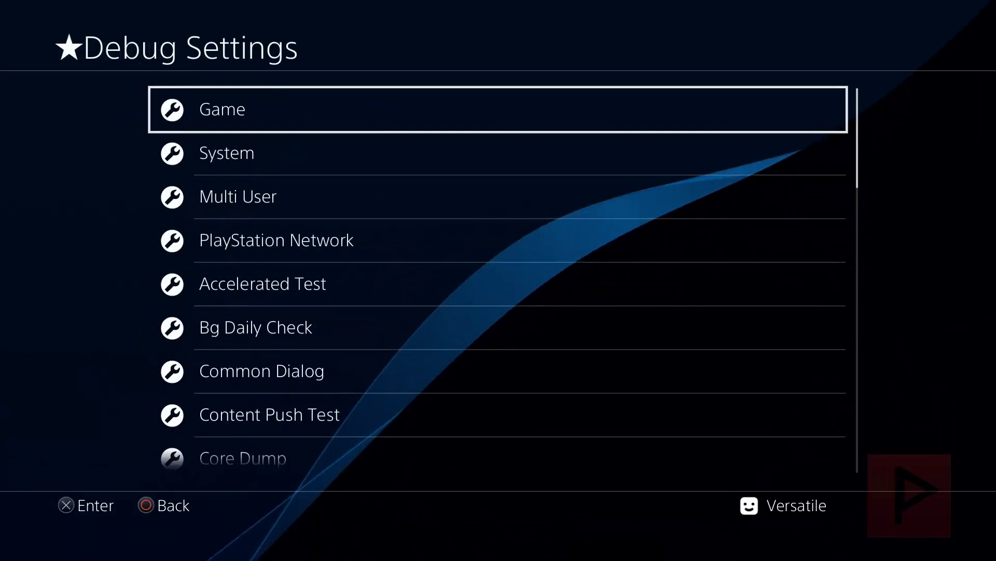
{"action": "key", "text": "Return"}
{"action": "key", "text": "Down"}
{"action": "key", "text": "Return"}
{"action": "key", "text": "Return"}
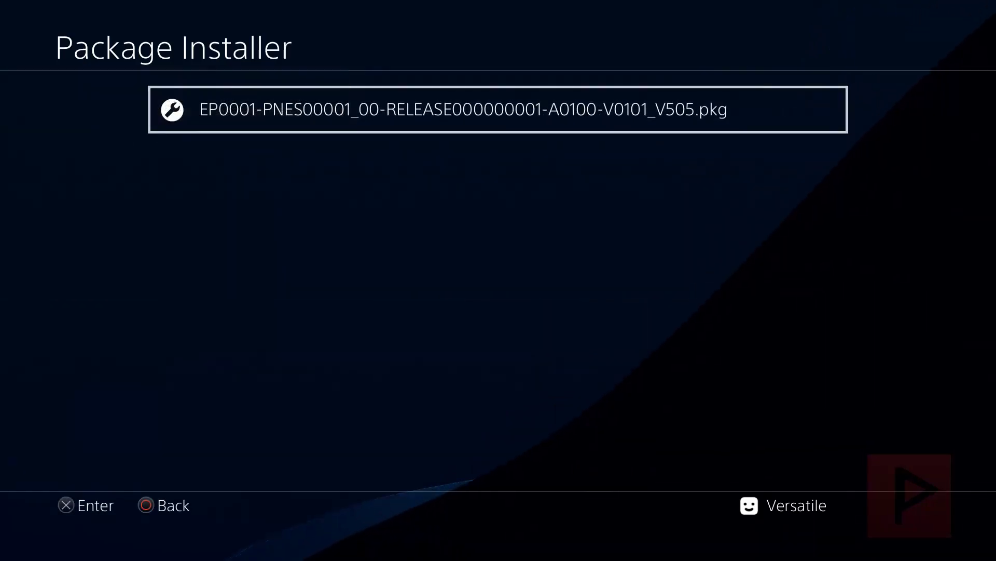
Install the EP0001-PNES00001 PS4NES package and launch it to the Mega Man II title screen.
{"action": "key", "text": "super"}
{"action": "key", "text": "Return"}
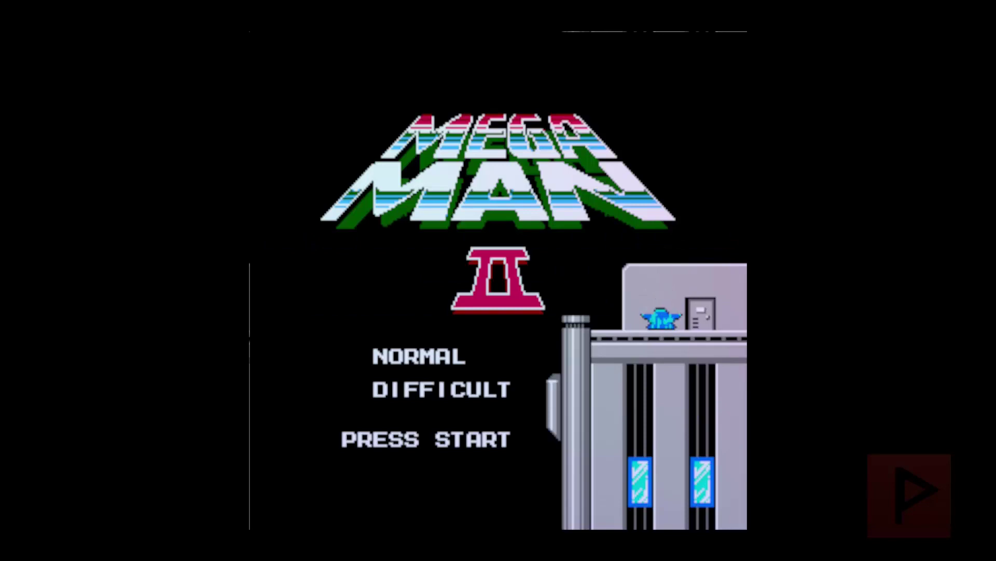
Start a new Mega Man II game from the title screen and reach stage select.
{"action": "key", "text": "Return"}
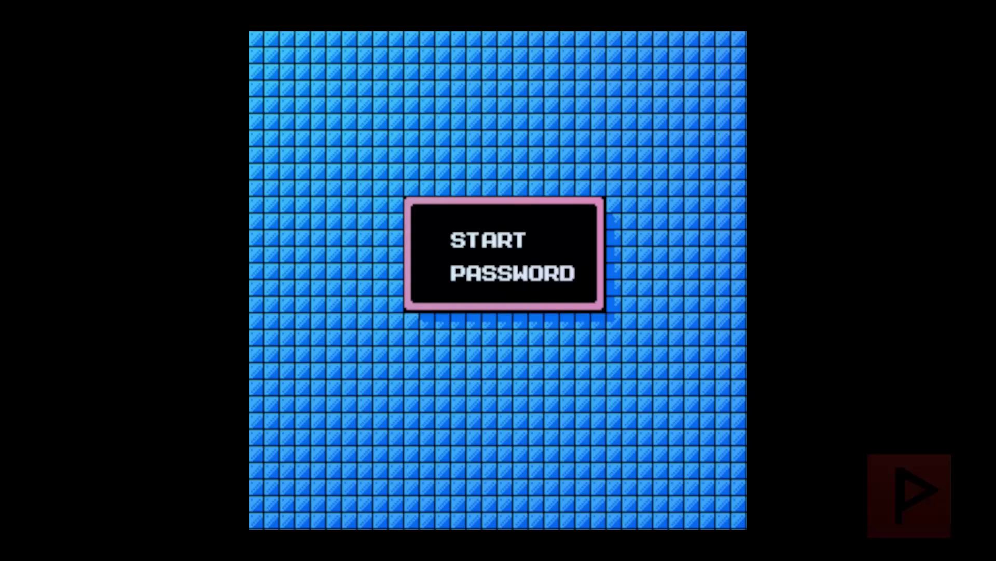
{"action": "key", "text": "Return"}
{"action": "key", "text": "Return"}
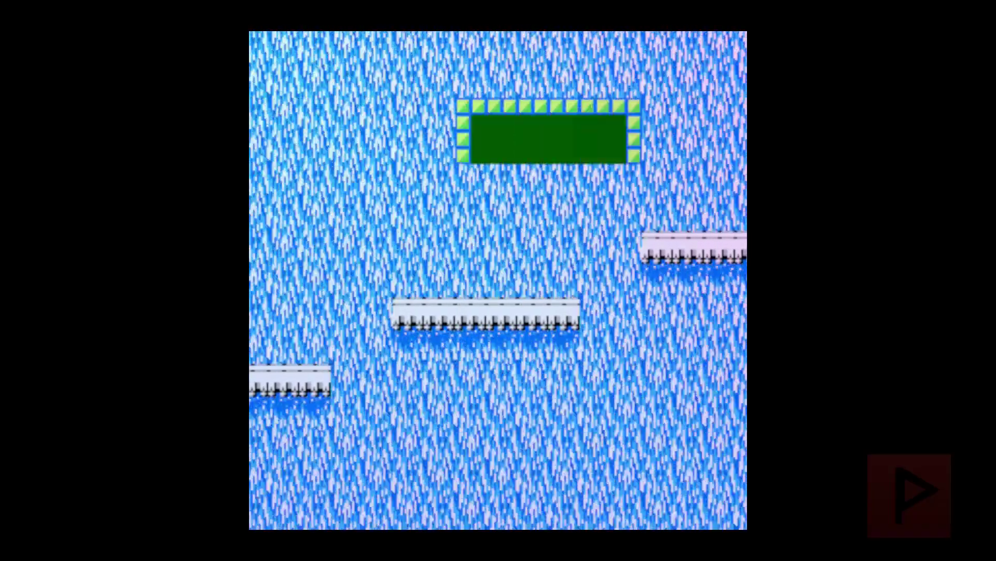
Return to the home screen and close the PS4NES application via its Close Application option.
{"action": "key", "text": "super"}
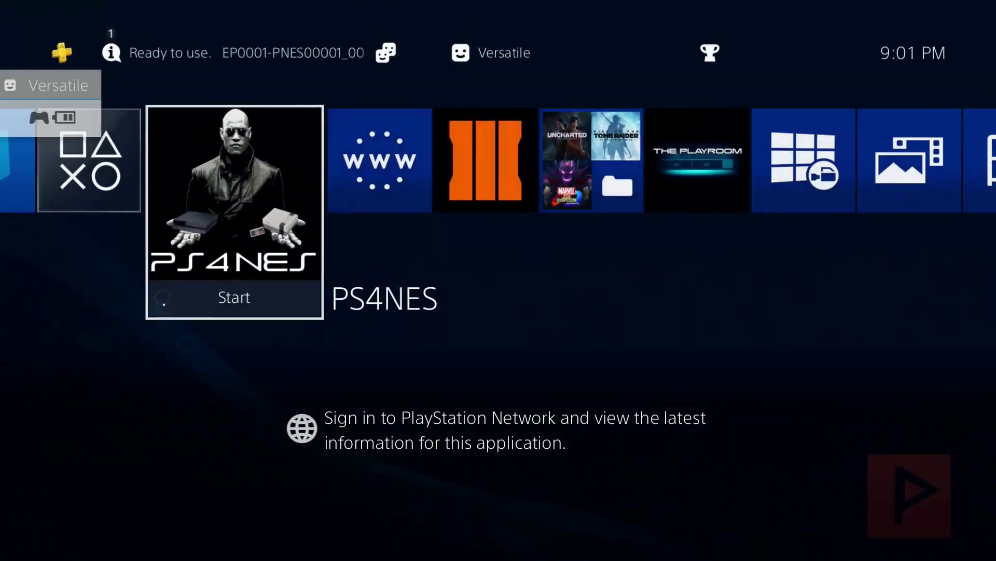
{"action": "key", "text": "Menu"}
{"action": "key", "text": "Return"}
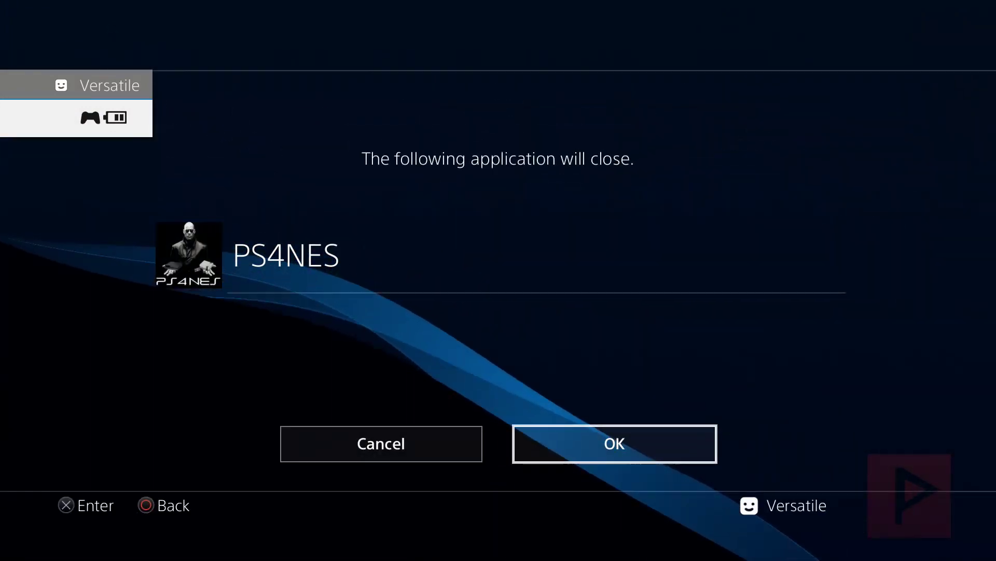
{"action": "key", "text": "Return"}
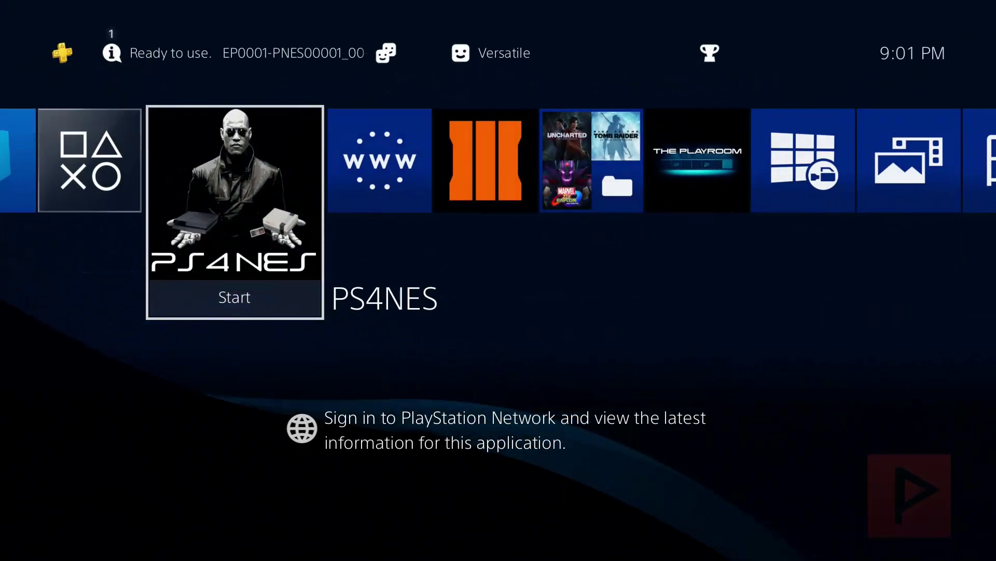